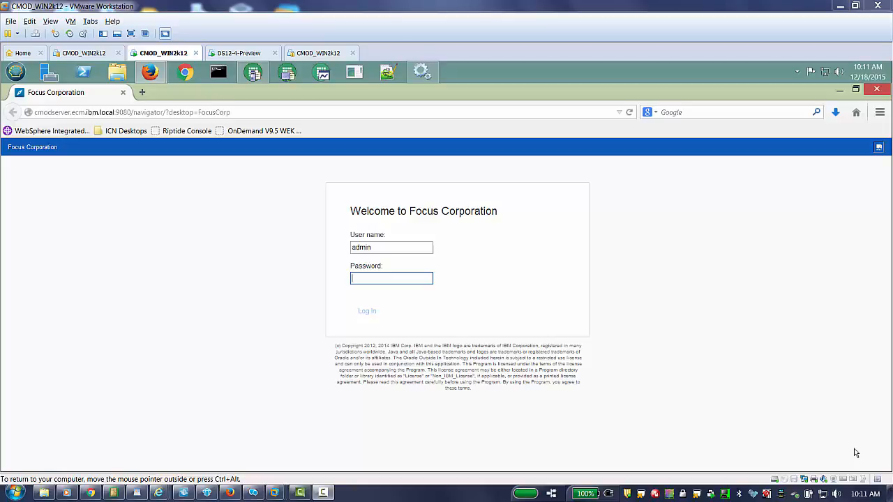
Step: Sign in to IBM Content Navigator with the account password
{"action": "type", "text": "pass"}
{"action": "key", "text": "Return"}
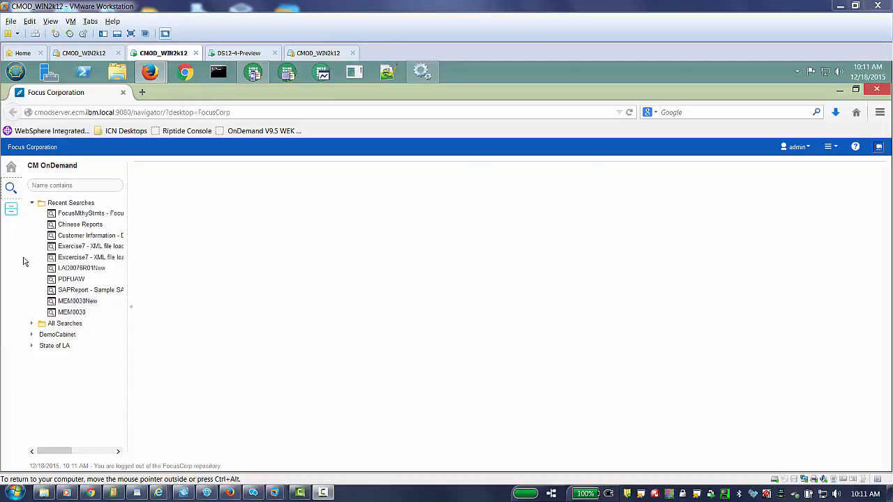
Step: Run the FocusMthyStmts saved search matching all properties, returning 13 statements from 2006
{"action": "left_click", "coordinate": [77, 214]}
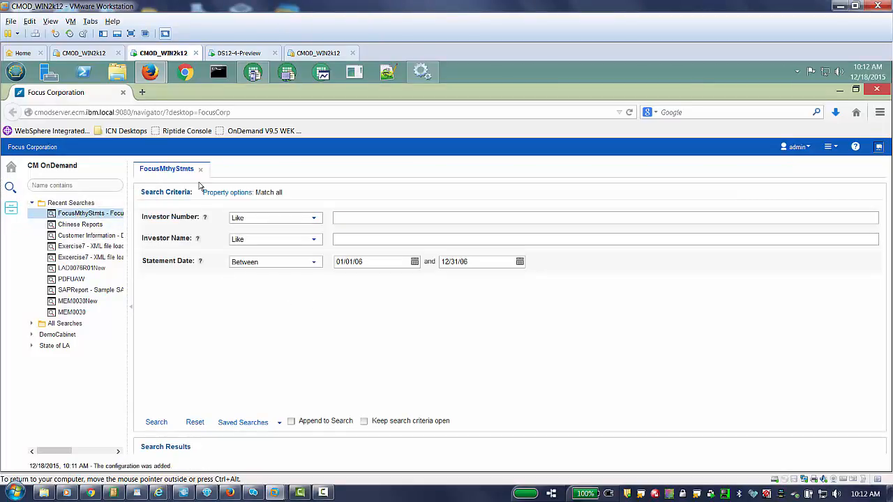
{"action": "left_click", "coordinate": [232, 196]}
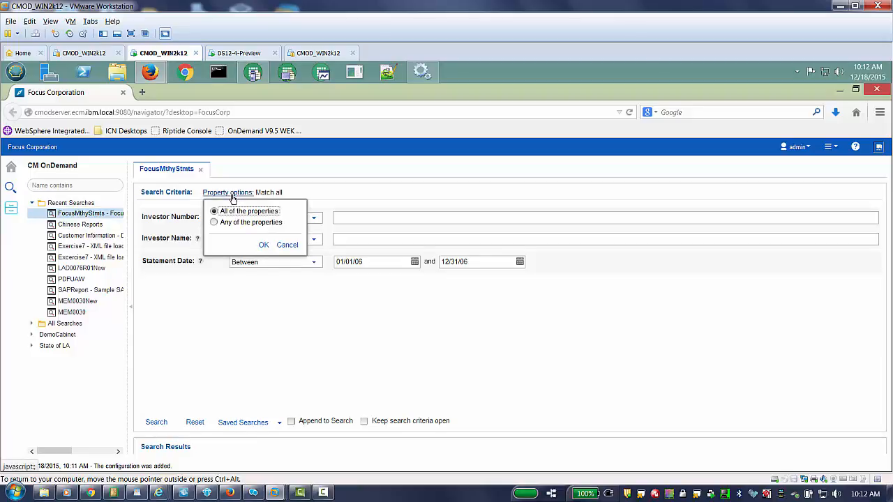
{"action": "left_click", "coordinate": [264, 246]}
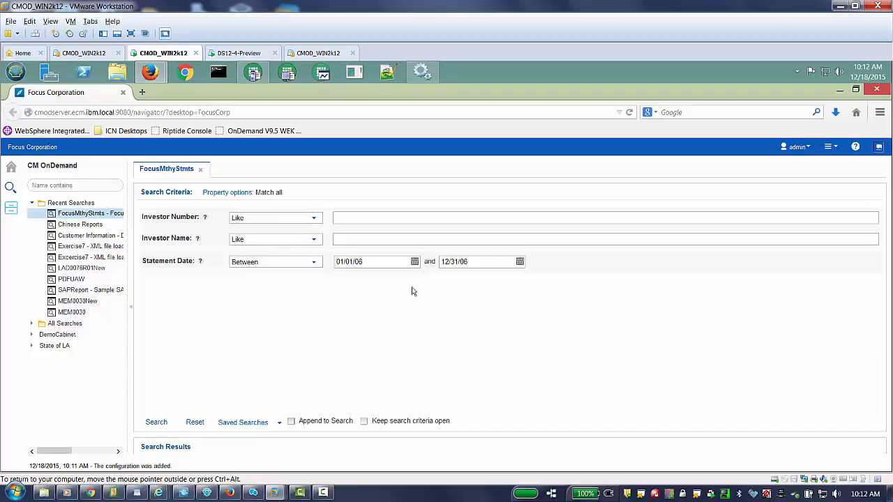
{"action": "left_click", "coordinate": [157, 423]}
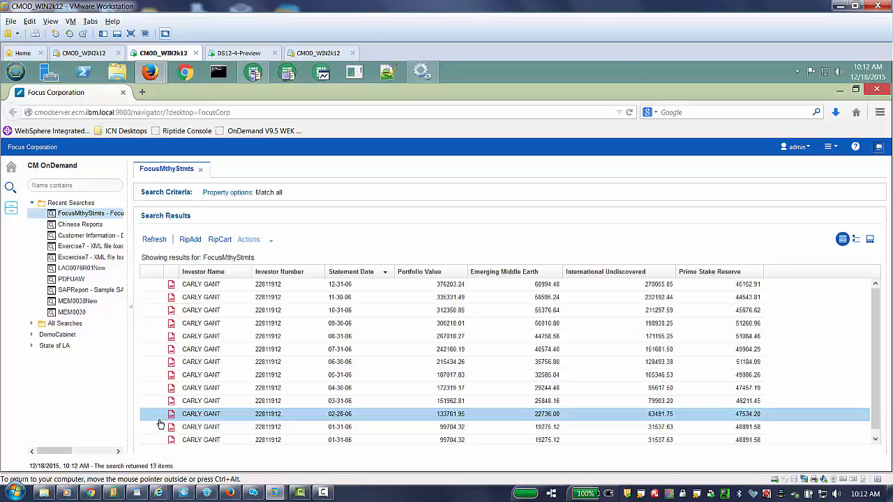
{"action": "double_click", "coordinate": [172, 324]}
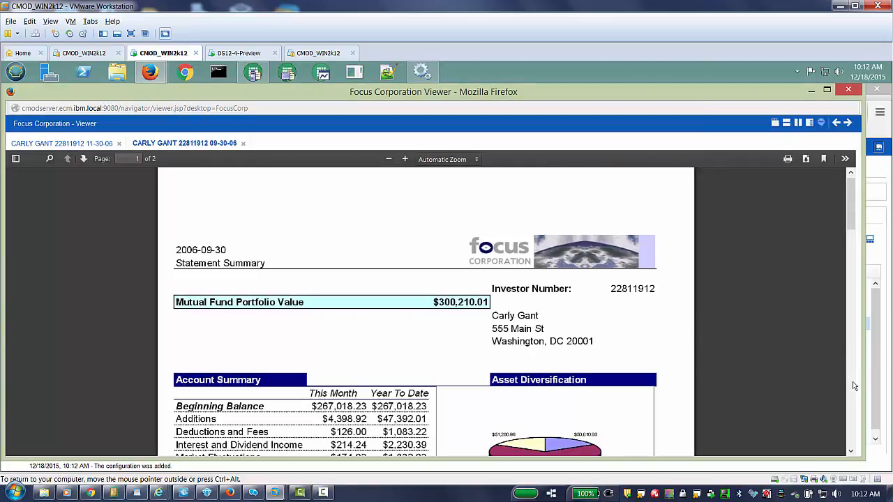
{"action": "scroll", "coordinate": [850, 385], "scroll_direction": "down", "scroll_amount": 4}
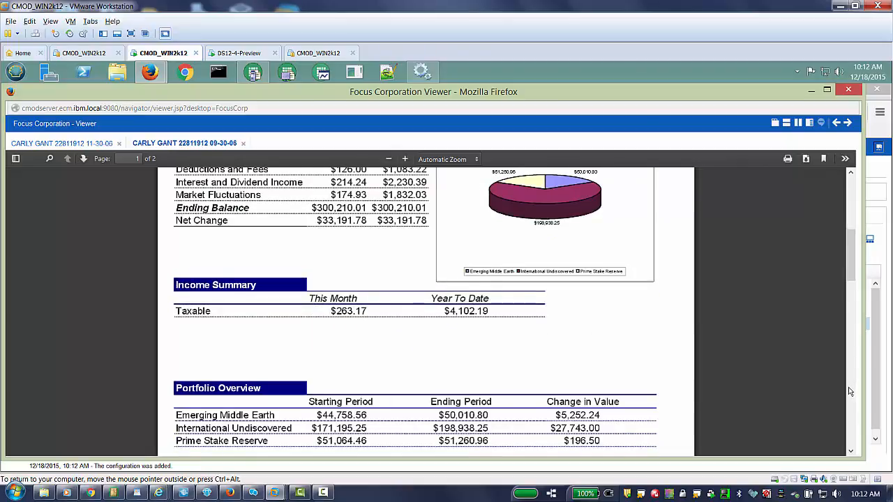
{"action": "scroll", "coordinate": [850, 390], "scroll_direction": "down", "scroll_amount": 4}
{"action": "scroll", "coordinate": [850, 393], "scroll_direction": "down", "scroll_amount": 4}
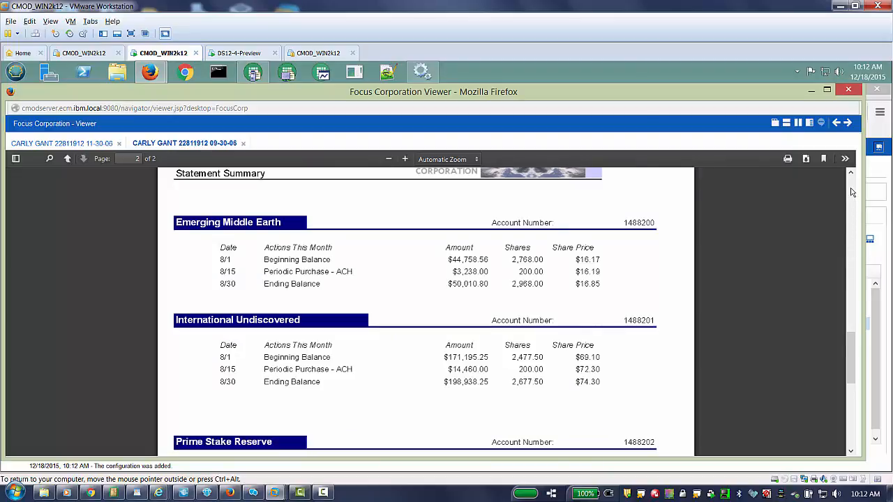
{"action": "scroll", "coordinate": [851, 191], "scroll_direction": "up", "scroll_amount": 4}
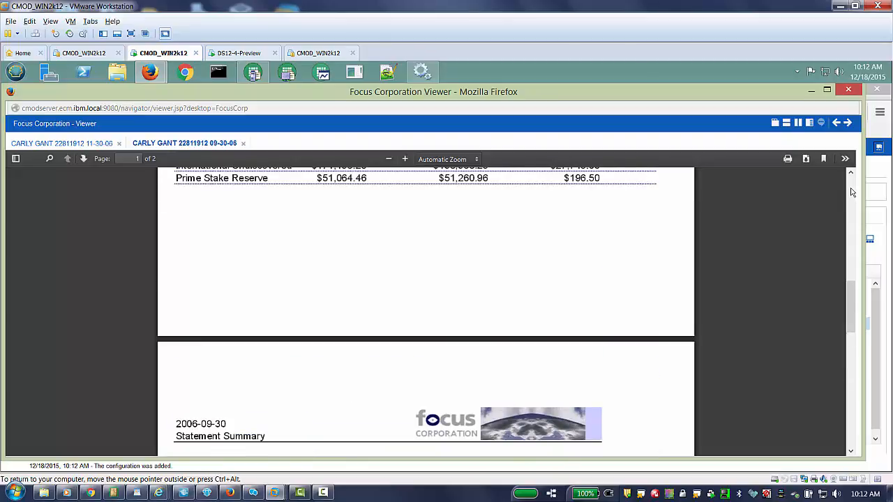
{"action": "scroll", "coordinate": [851, 192], "scroll_direction": "up", "scroll_amount": 4}
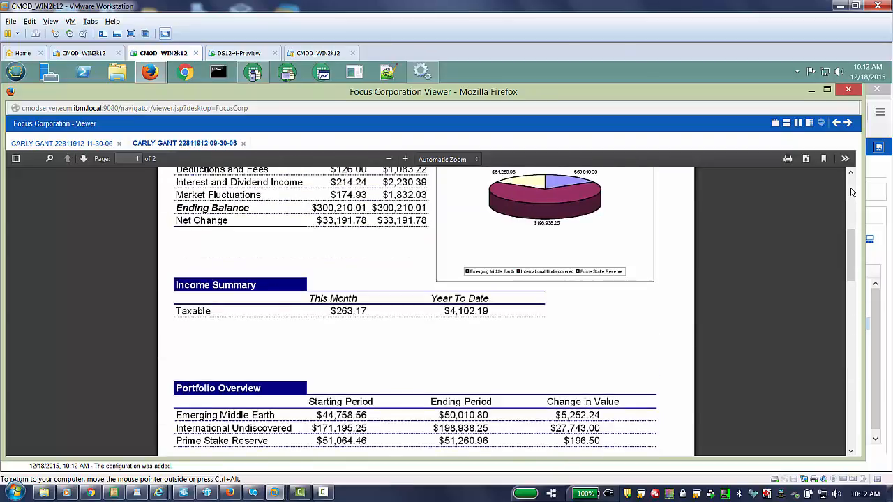
{"action": "scroll", "coordinate": [851, 192], "scroll_direction": "up", "scroll_amount": 4}
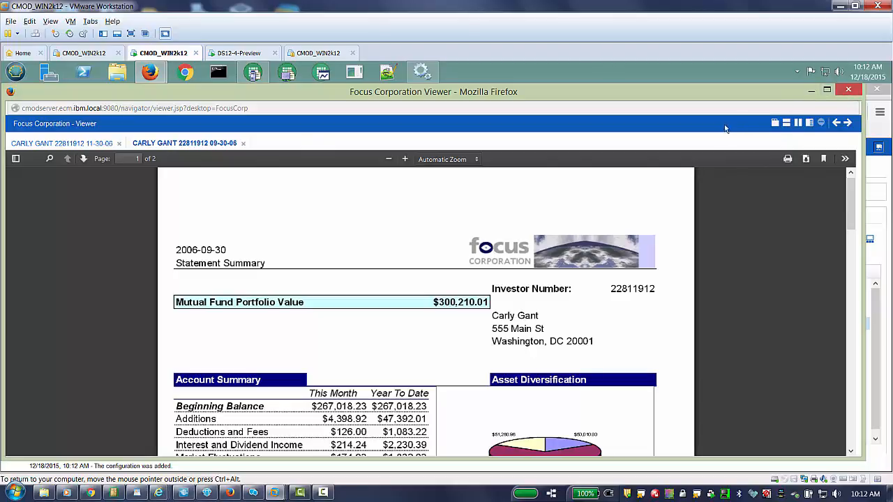
{"action": "left_click", "coordinate": [847, 89]}
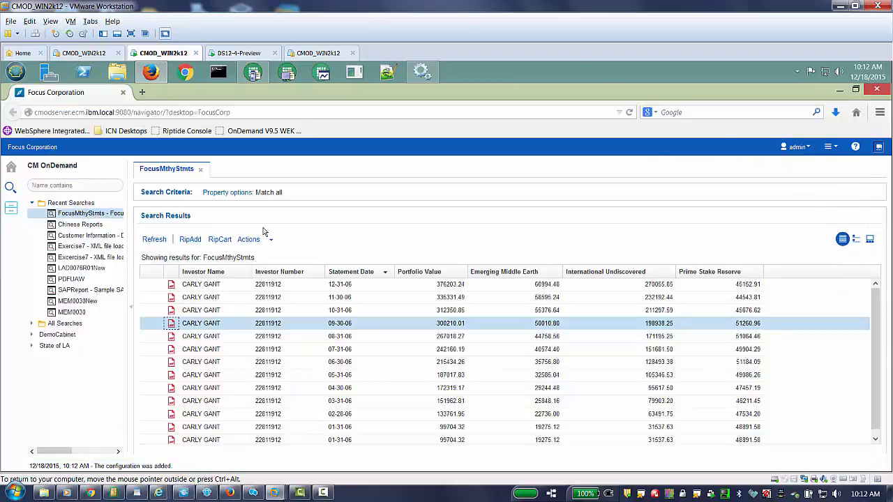
Step: Select all 13 statement results and send them to Datawatch with 'Mine with RMS'
{"action": "left_click", "coordinate": [282, 335], "text": "ctrl"}
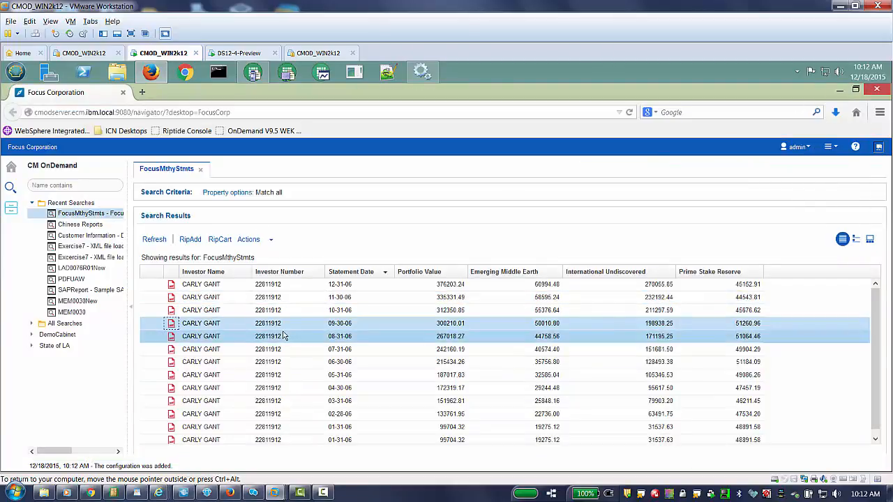
{"action": "key", "text": "ctrl+a"}
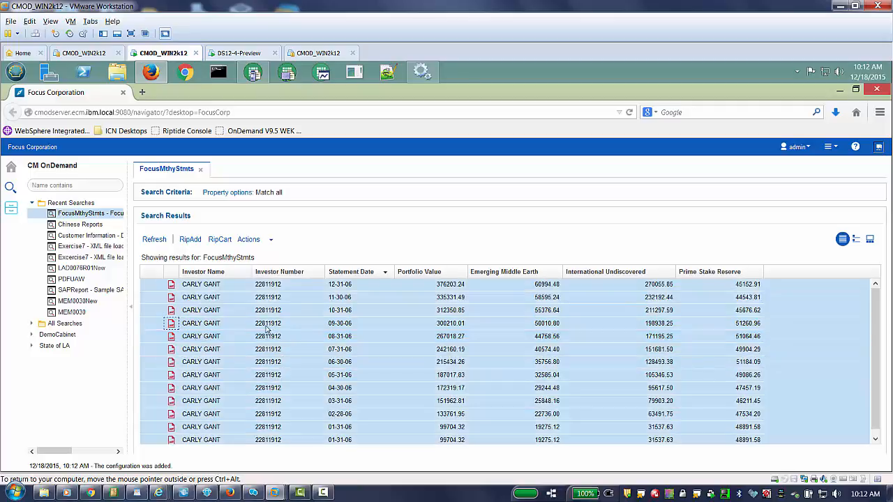
{"action": "right_click", "coordinate": [165, 302]}
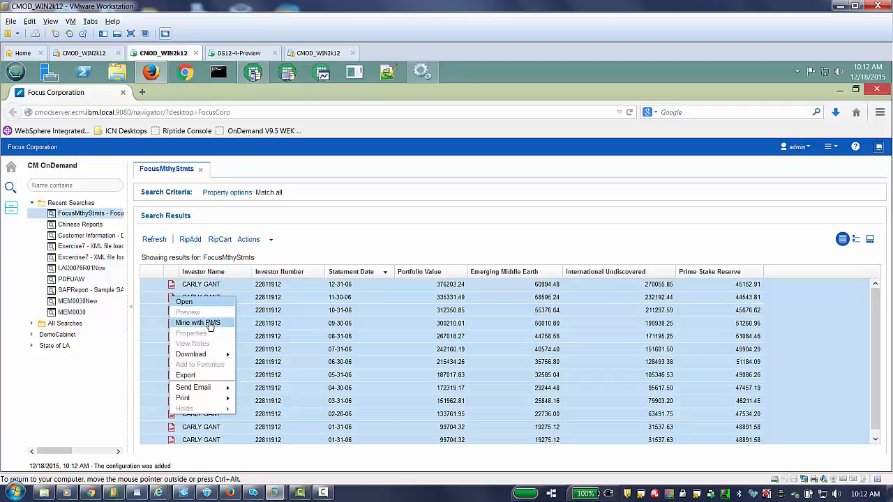
{"action": "left_click", "coordinate": [198, 323]}
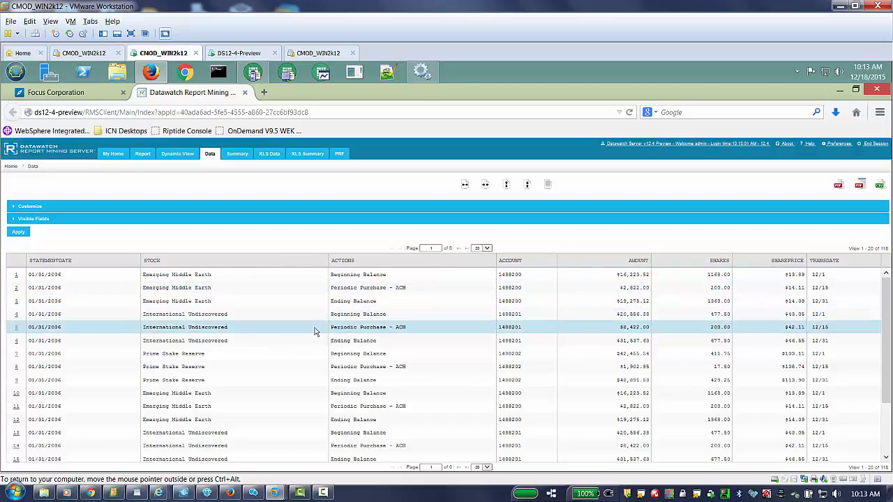
{"action": "left_click", "coordinate": [16, 304]}
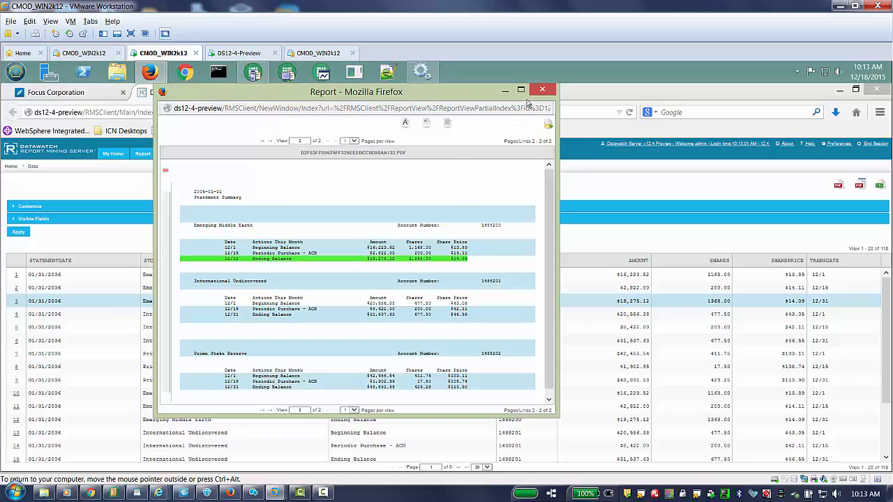
{"action": "left_click", "coordinate": [542, 90]}
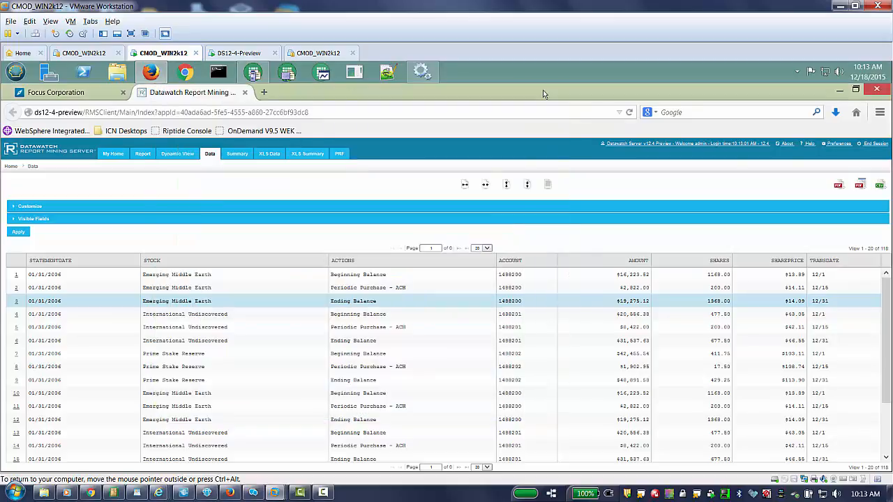
Step: Add and apply a dynamic filter Amount > 10000 on the Data page, leaving 89 rows
{"action": "left_click", "coordinate": [13, 207]}
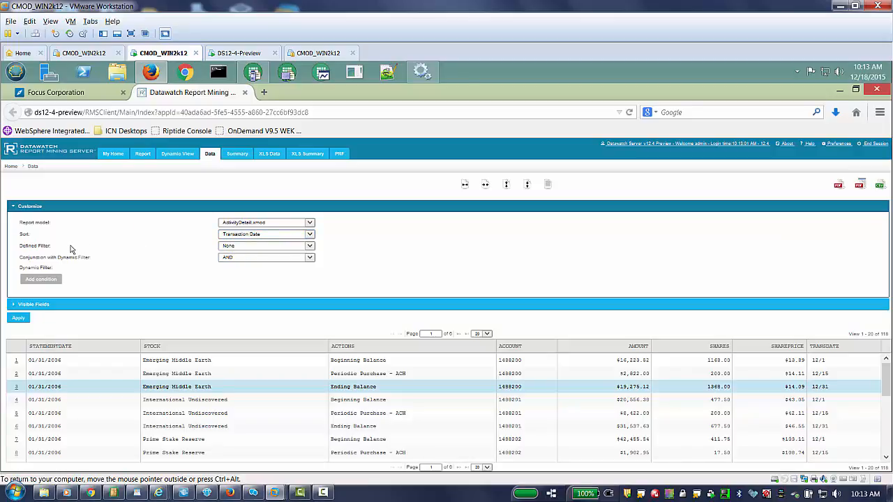
{"action": "left_click", "coordinate": [43, 280]}
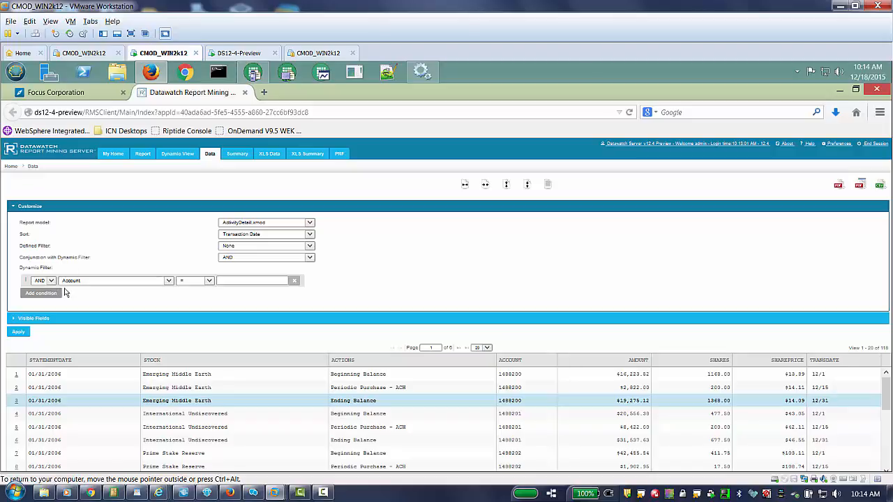
{"action": "left_click", "coordinate": [167, 284]}
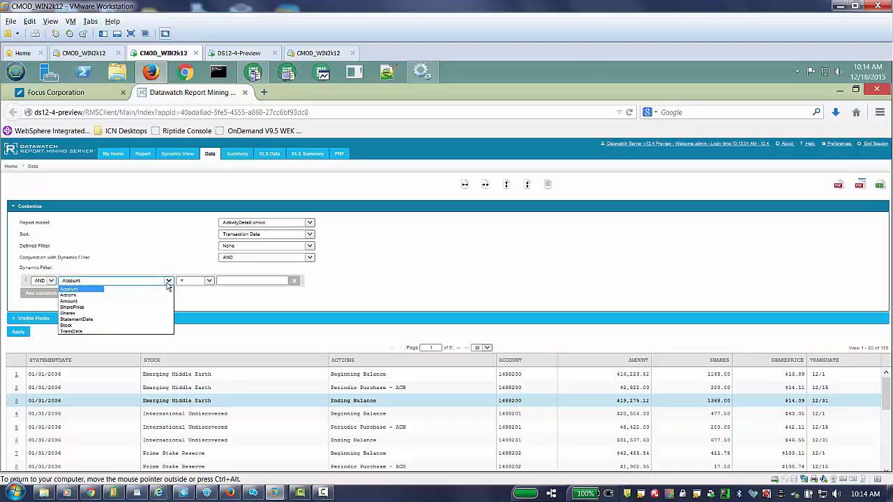
{"action": "left_click", "coordinate": [93, 302]}
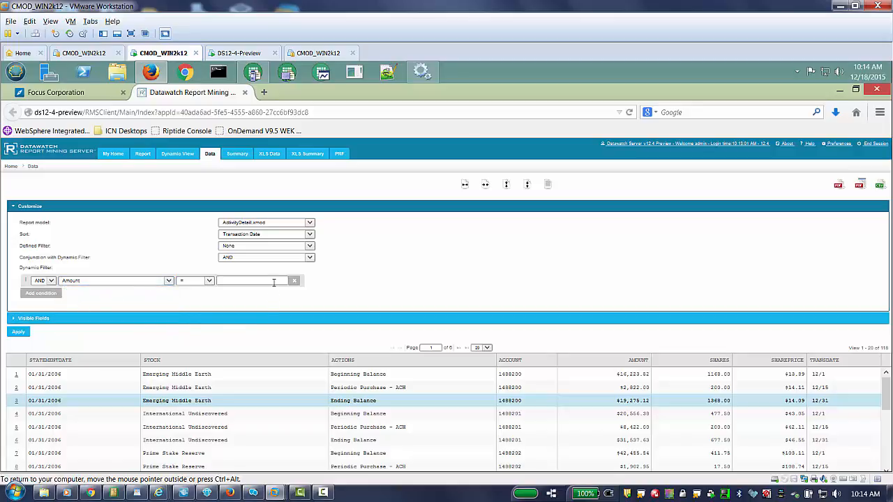
{"action": "left_click", "coordinate": [210, 282]}
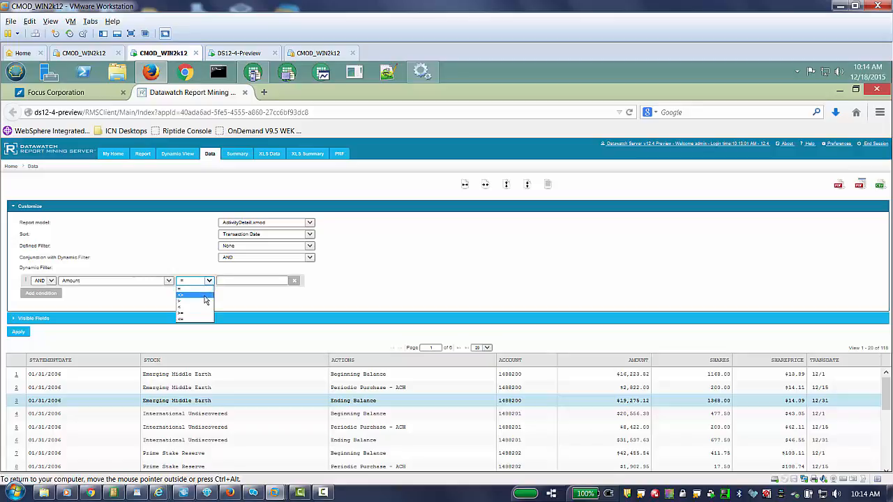
{"action": "left_click", "coordinate": [205, 305]}
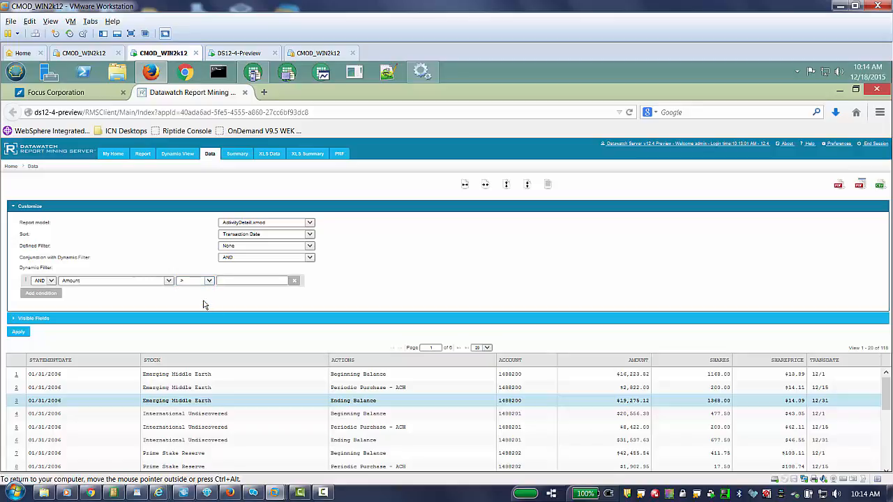
{"action": "left_click", "coordinate": [237, 282]}
{"action": "left_click", "coordinate": [167, 290]}
{"action": "left_click", "coordinate": [18, 333]}
{"action": "left_click", "coordinate": [19, 333]}
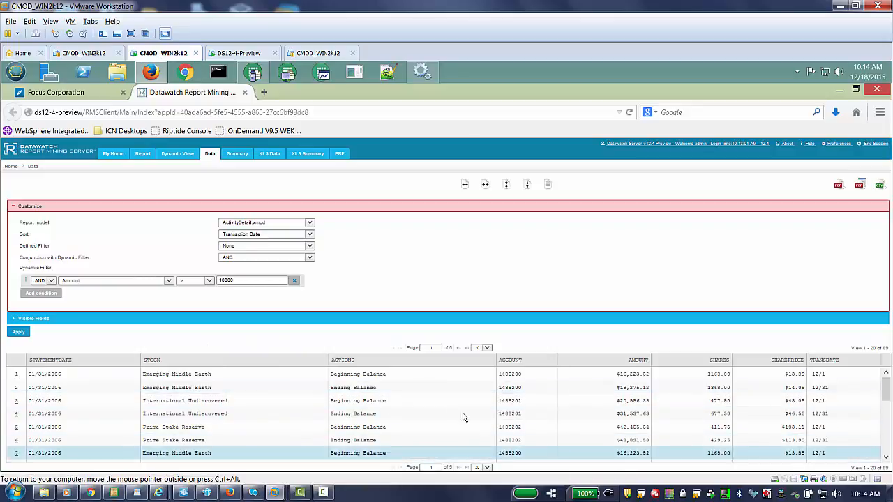
Step: Export the filtered data from XLS Data as XlsTable_12_18_2015_10_14_57 AM.xlsx
{"action": "left_click", "coordinate": [269, 154]}
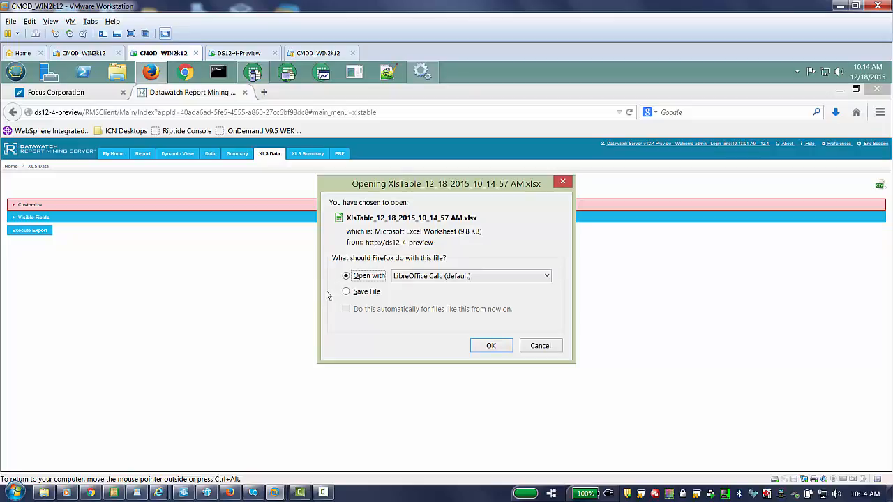
Step: Open the exported workbook in LibreOffice Calc, review the ProgramDynamicFilter sheet, and close it
{"action": "left_click", "coordinate": [491, 346]}
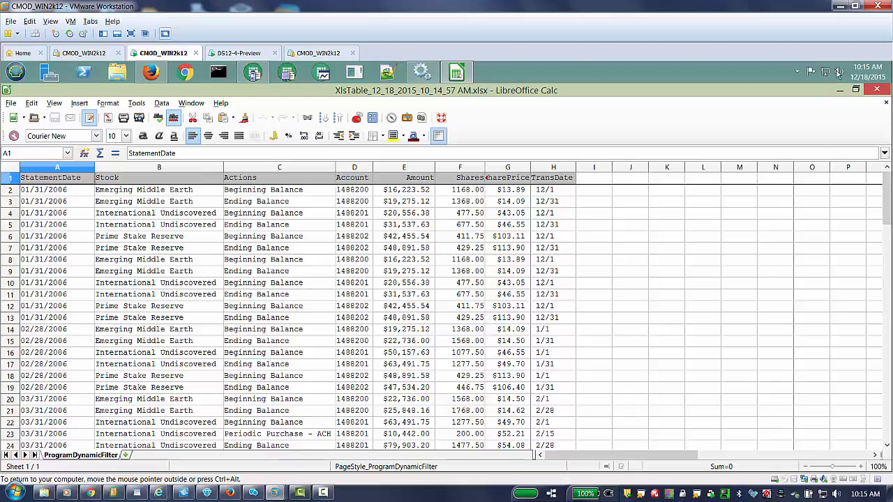
{"action": "left_click", "coordinate": [883, 92]}
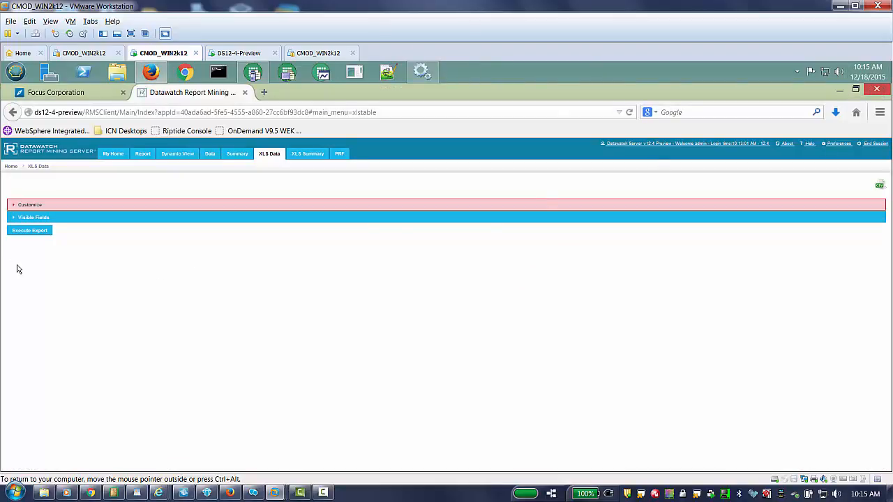
Step: Delete the Amount > 10000 filter from XLS Data and Data, then view the Summary page
{"action": "left_click", "coordinate": [13, 207]}
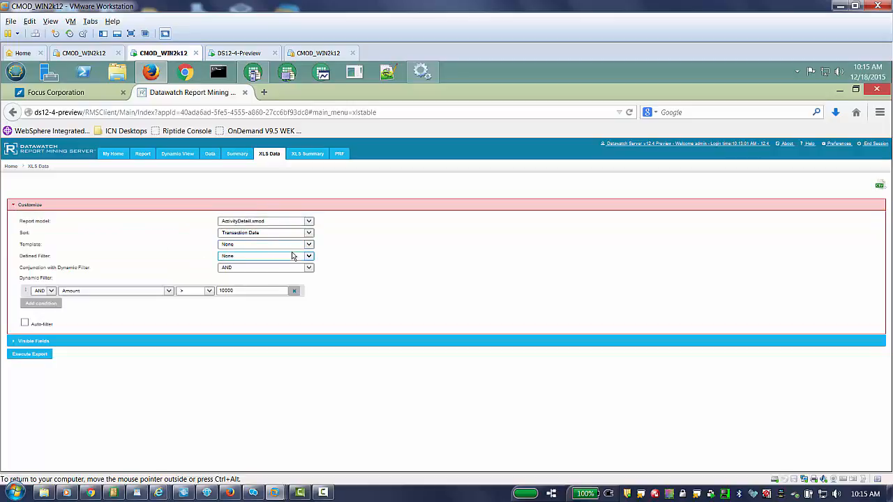
{"action": "left_click", "coordinate": [295, 293]}
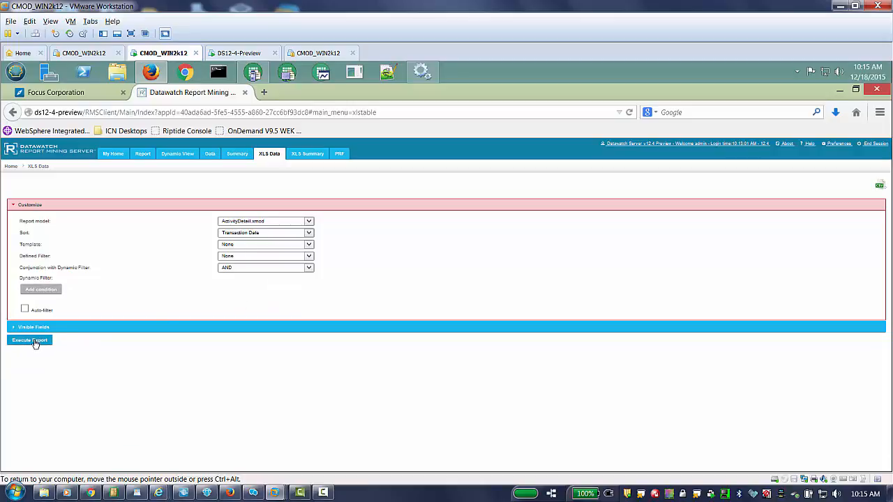
{"action": "left_click", "coordinate": [210, 154]}
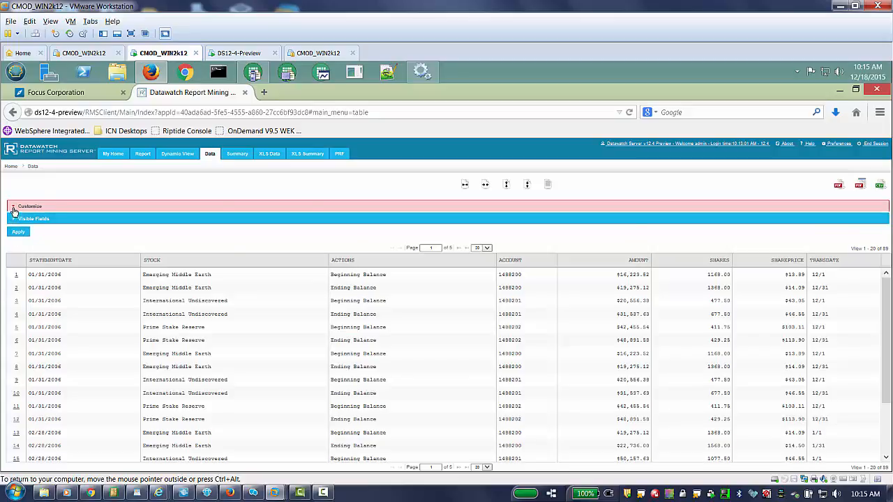
{"action": "left_click", "coordinate": [13, 208]}
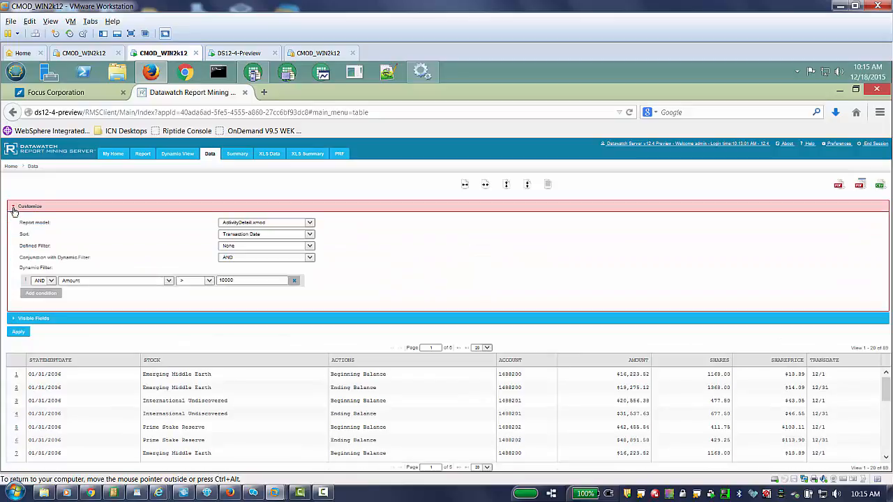
{"action": "left_click", "coordinate": [295, 281]}
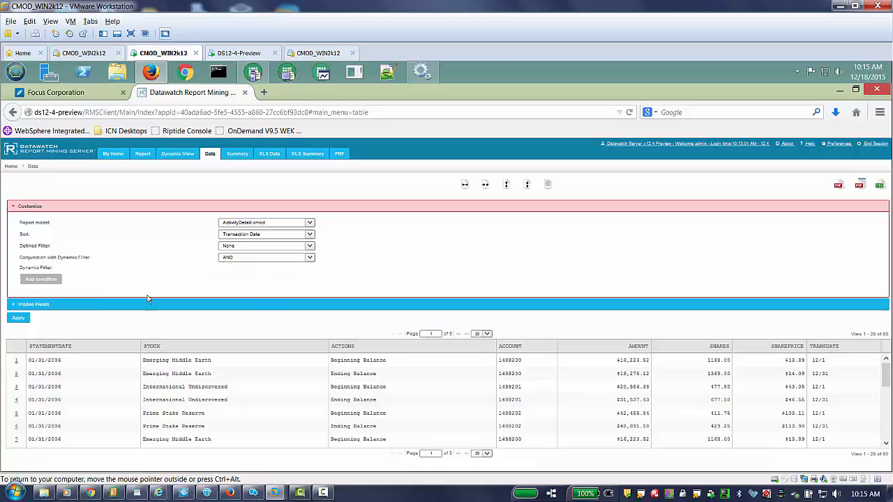
{"action": "left_click", "coordinate": [18, 319]}
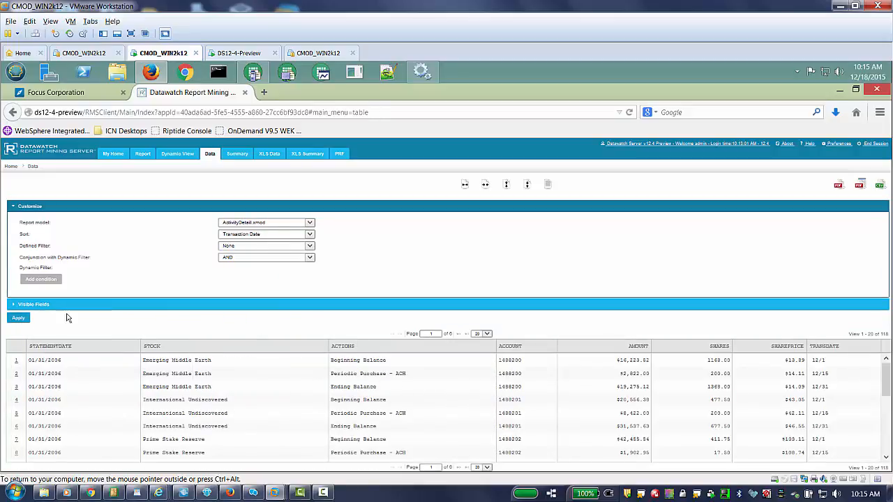
{"action": "left_click", "coordinate": [237, 155]}
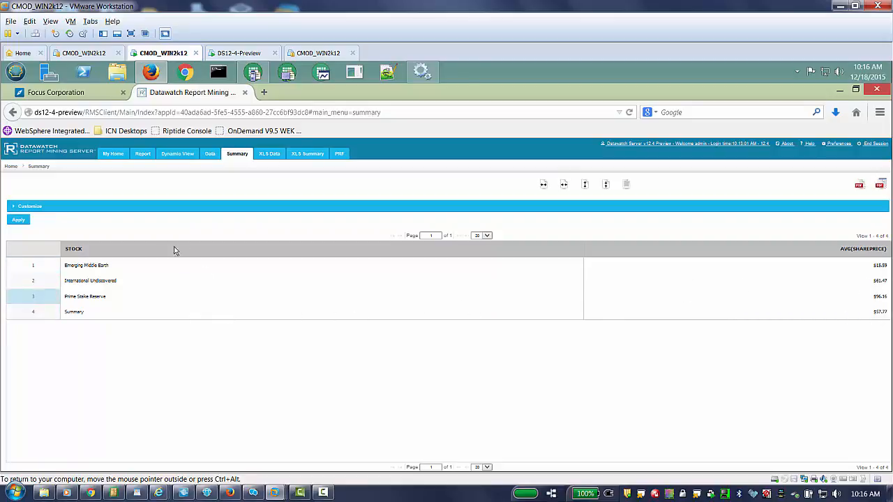
Step: Drill the Share Price Summary to level 1, then level 2, and review the subtotals
{"action": "left_click", "coordinate": [15, 208]}
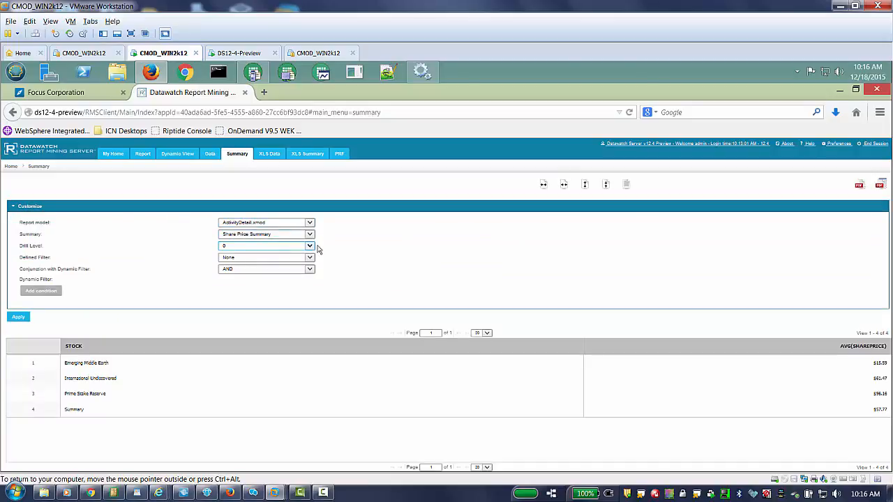
{"action": "left_click", "coordinate": [311, 249]}
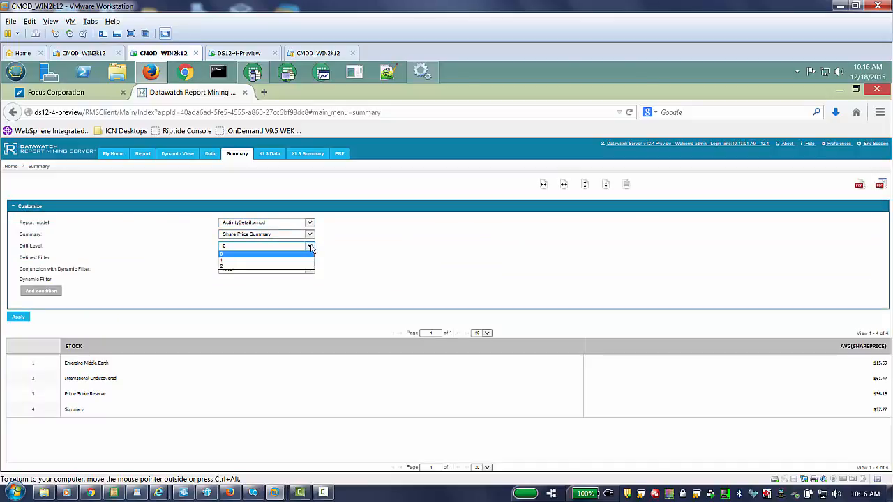
{"action": "left_click", "coordinate": [261, 262]}
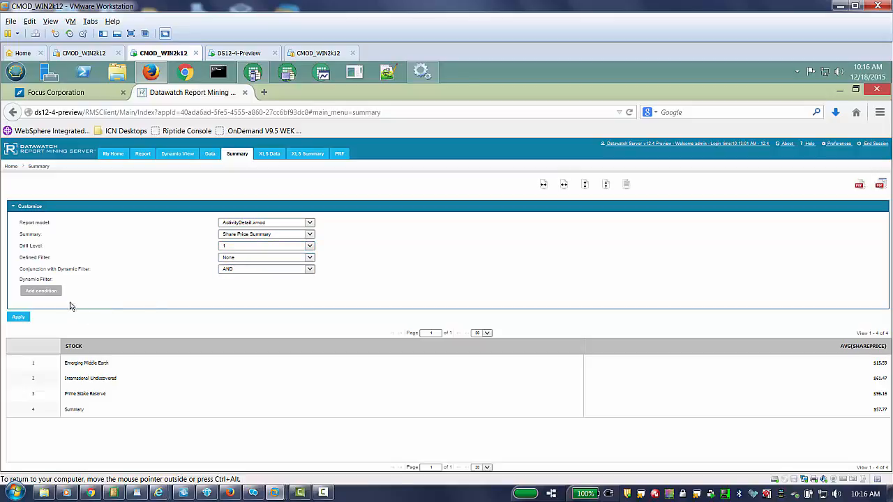
{"action": "left_click", "coordinate": [19, 318]}
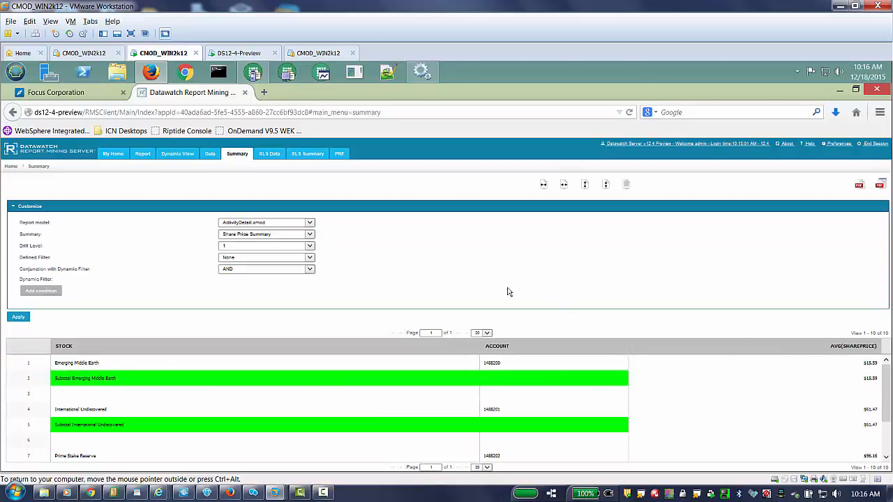
{"action": "left_click", "coordinate": [311, 248]}
{"action": "left_click", "coordinate": [244, 267]}
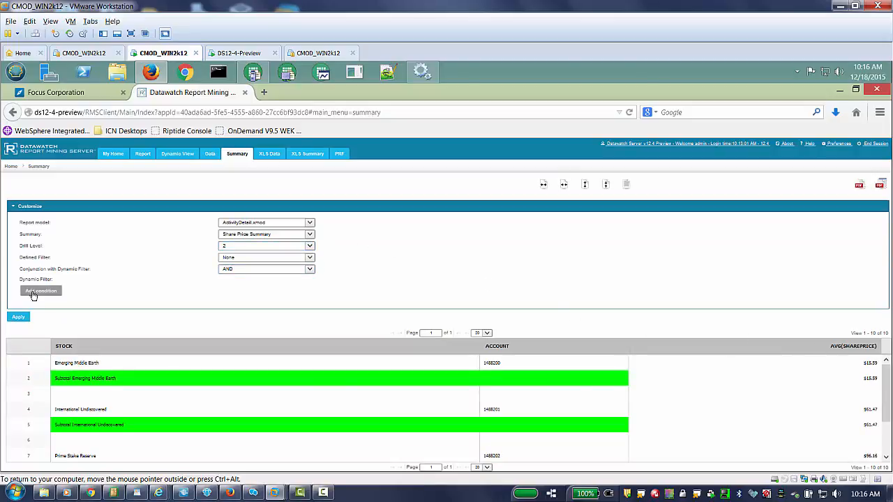
{"action": "left_click", "coordinate": [21, 319]}
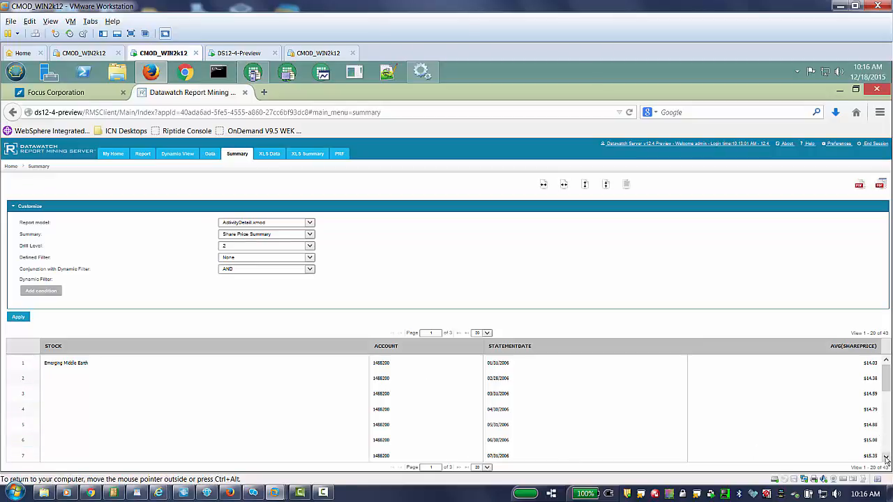
{"action": "scroll", "coordinate": [886, 460], "scroll_direction": "down", "scroll_amount": 3}
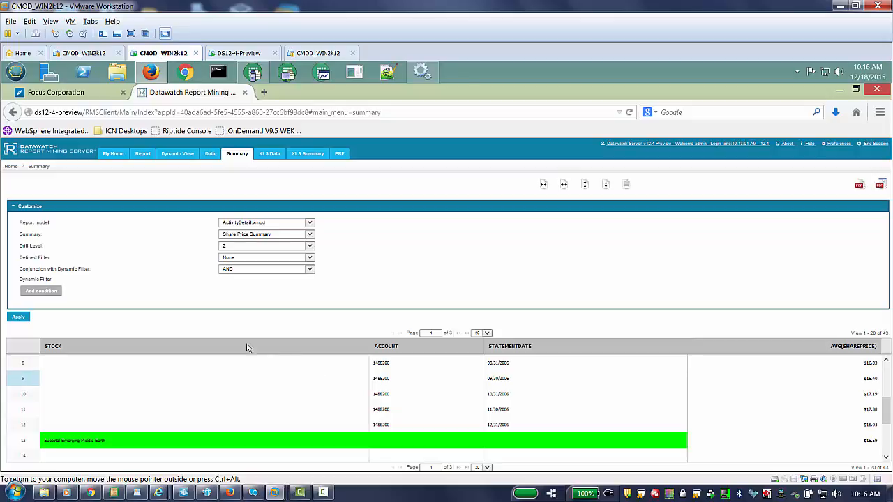
{"action": "left_click", "coordinate": [306, 156]}
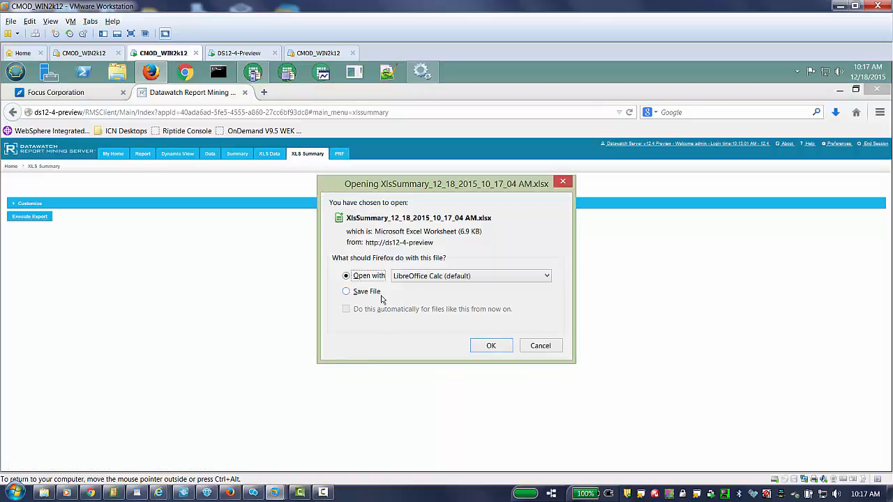
Step: Open the XlsSummary workbook in LibreOffice Calc, review the ESRP sheet, and close it
{"action": "left_click", "coordinate": [500, 347]}
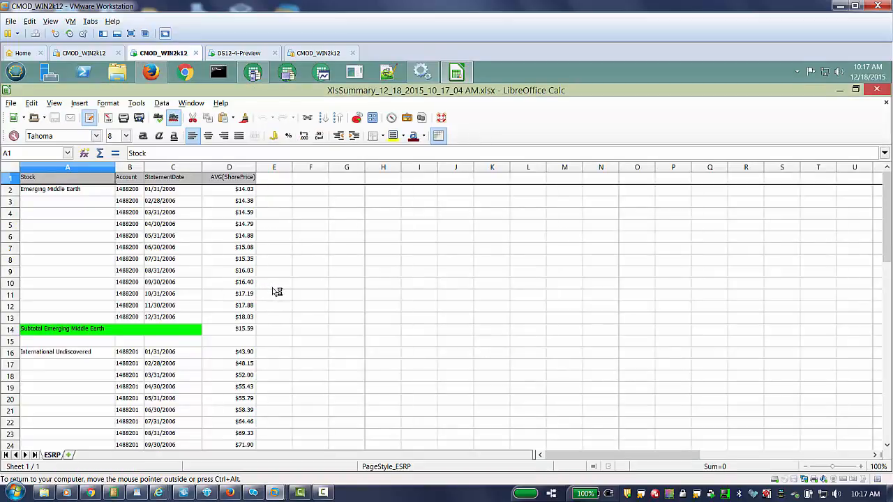
{"action": "left_click", "coordinate": [877, 89]}
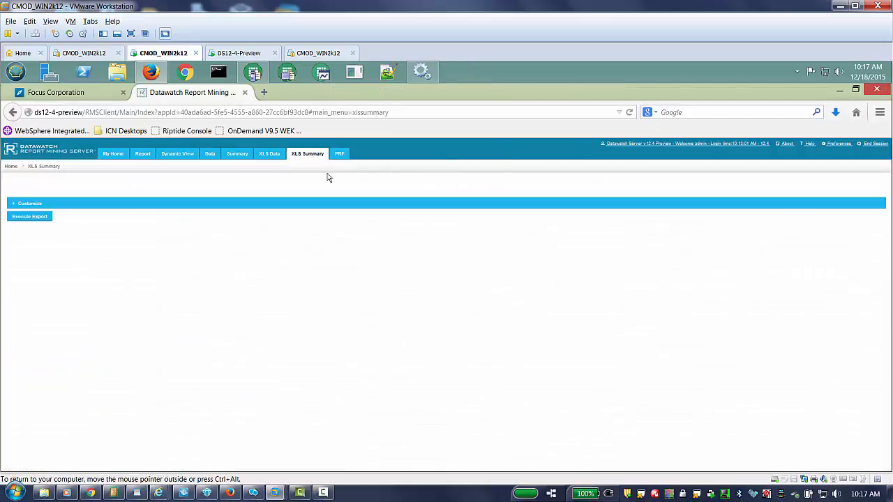
Step: Group the Dynamic View records by Stock and expand the Emerging Middle Earth group
{"action": "left_click", "coordinate": [175, 155]}
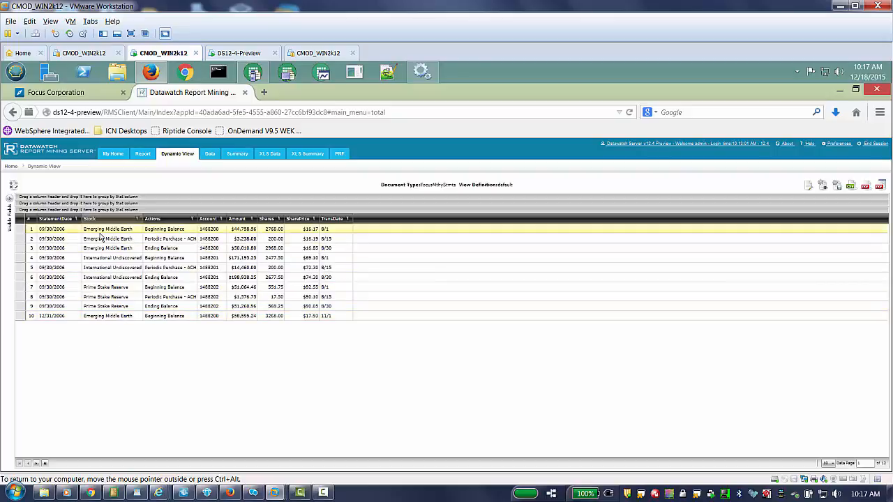
{"action": "left_click_drag", "start_coordinate": [103, 222], "coordinate": [173, 198]}
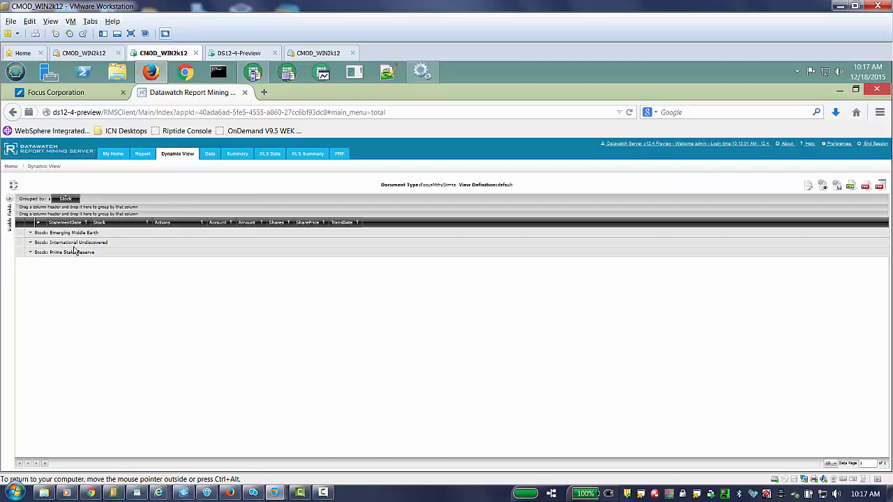
{"action": "left_click", "coordinate": [30, 234]}
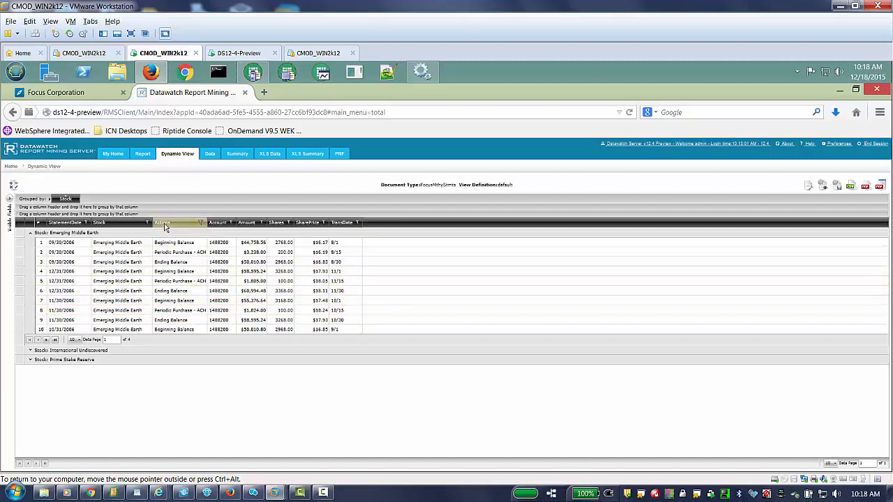
Step: Add Actions as a second grouping level and expand Emerging Middle Earth's Beginning Balance records
{"action": "left_click_drag", "start_coordinate": [164, 224], "coordinate": [171, 208]}
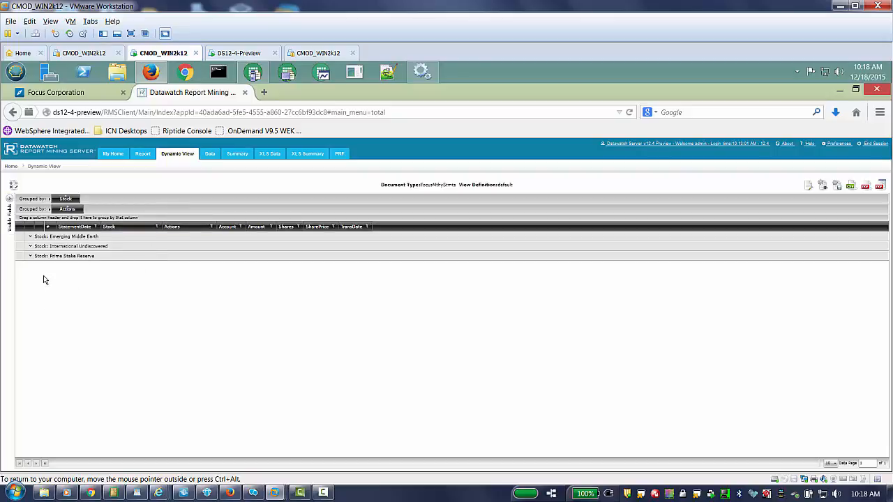
{"action": "left_click", "coordinate": [30, 238]}
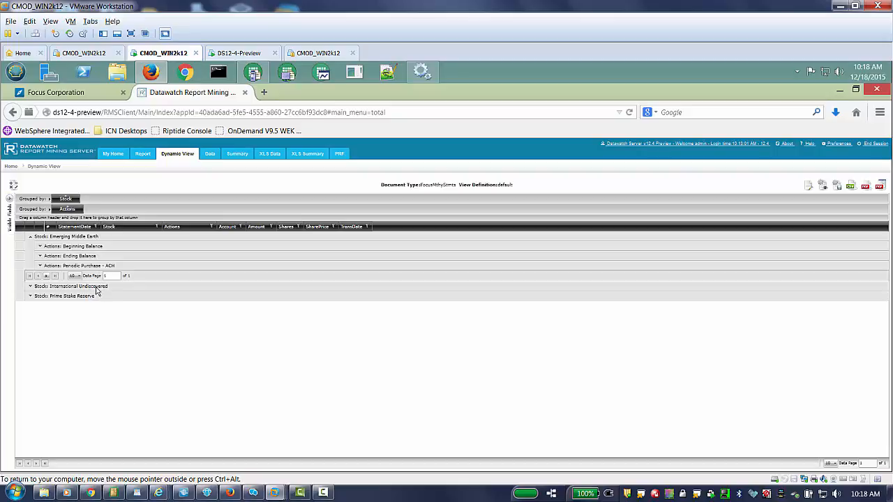
{"action": "left_click", "coordinate": [40, 246]}
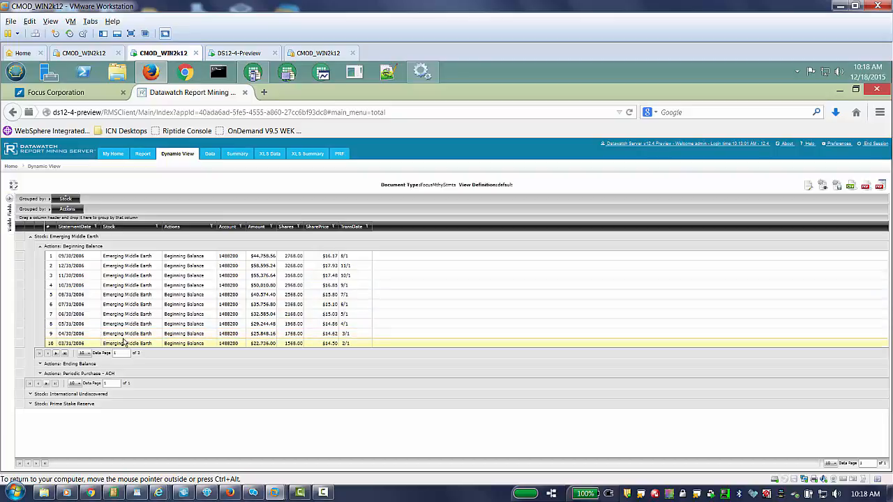
Step: Export the grouped view as TotalViewCsvExport CSV and open it in LibreOffice Calc with default import settings
{"action": "left_click", "coordinate": [849, 187]}
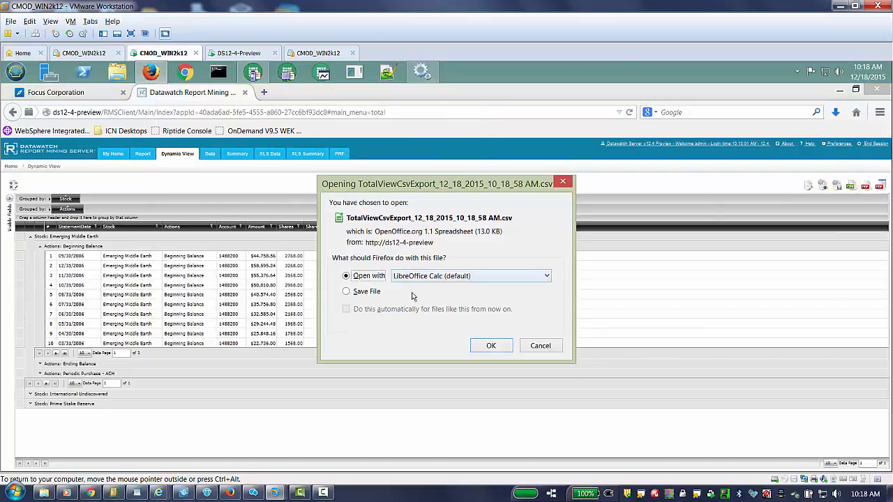
{"action": "left_click", "coordinate": [486, 346]}
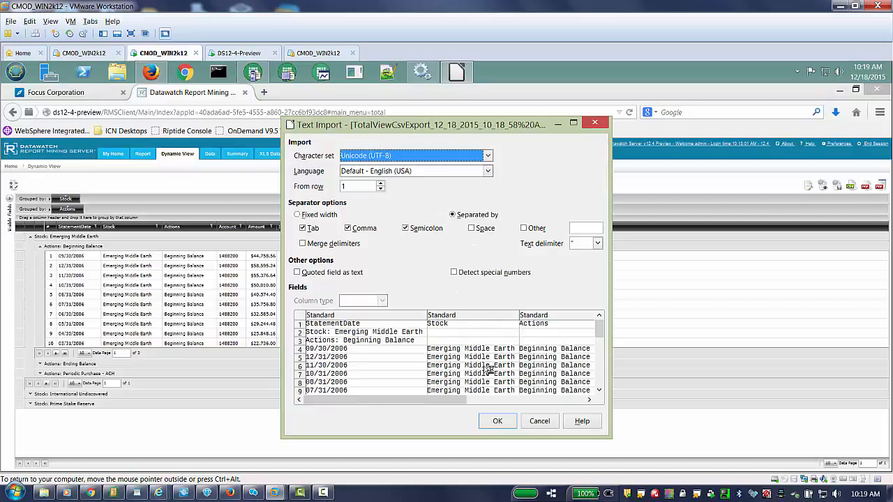
{"action": "left_click", "coordinate": [498, 421]}
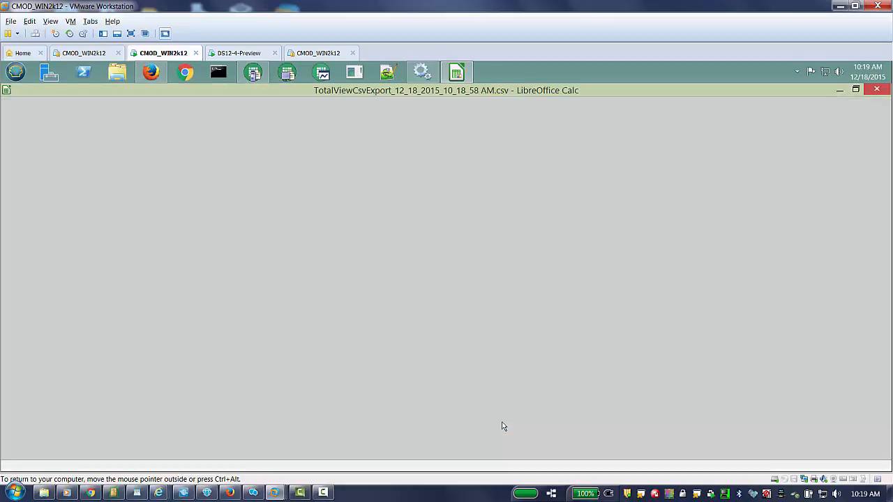